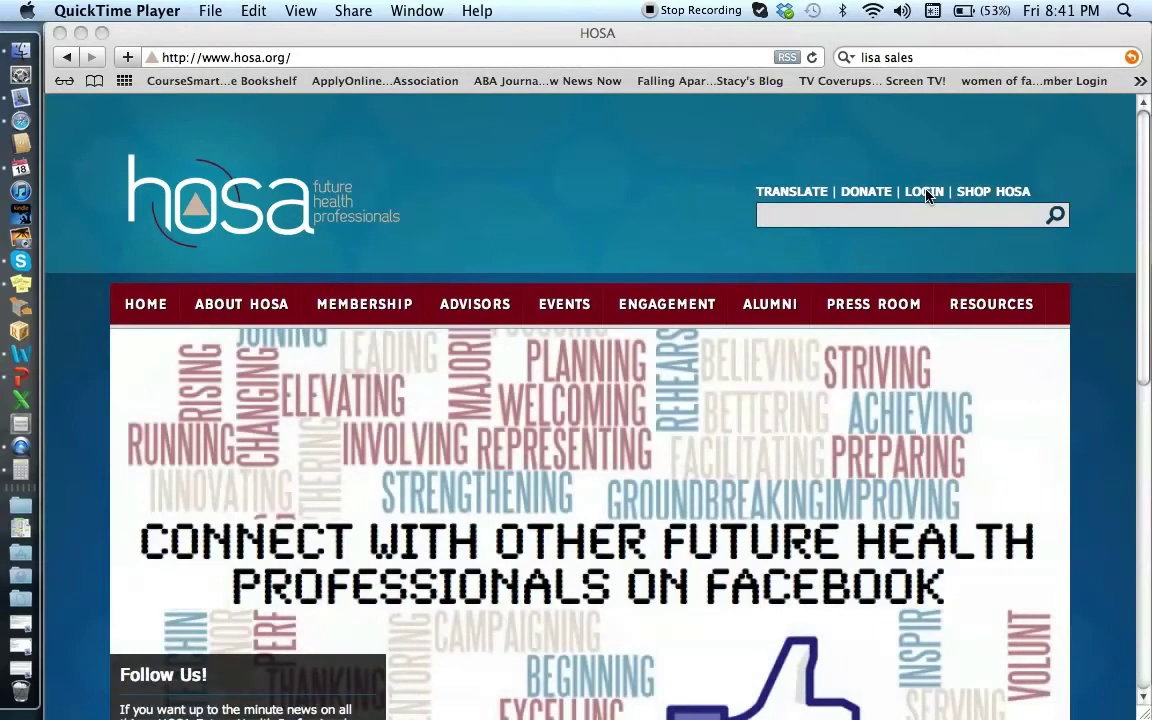
Step: Go from hosa.org to the Local Chapter Advisors login page
click(926, 195)
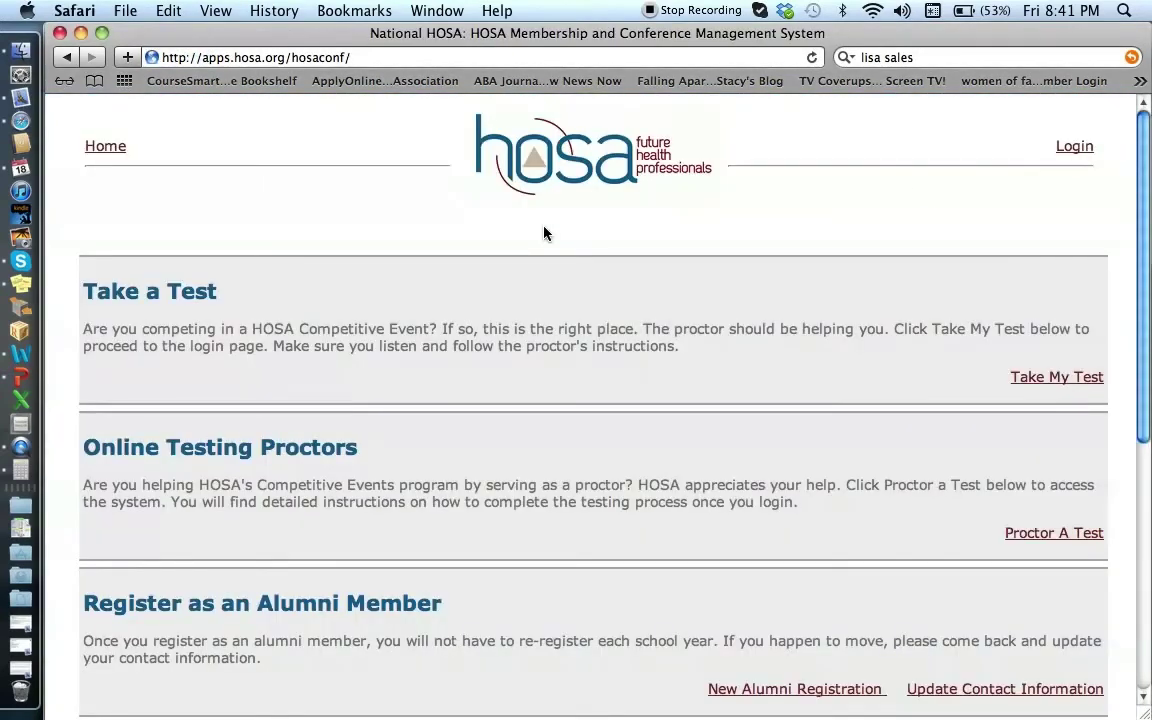
scroll(544, 233, down, 10)
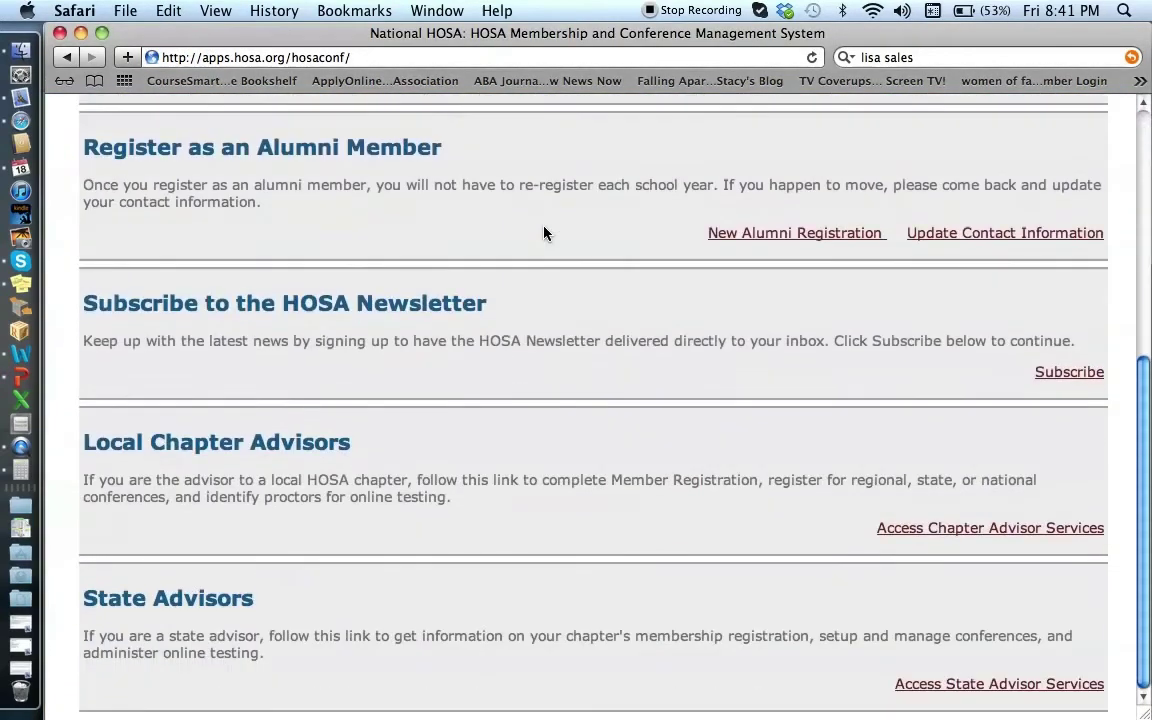
click(958, 537)
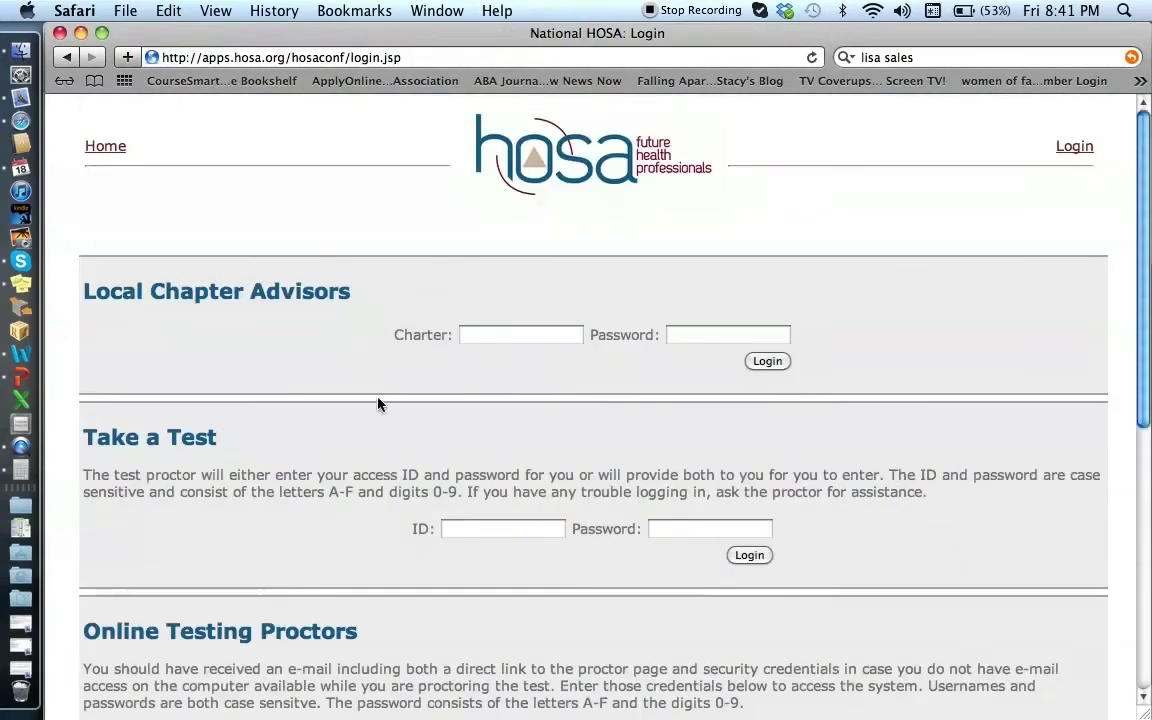
Step: Sign in with the chapter's charter number and password, then open proctor identification
click(492, 333)
text(CA)
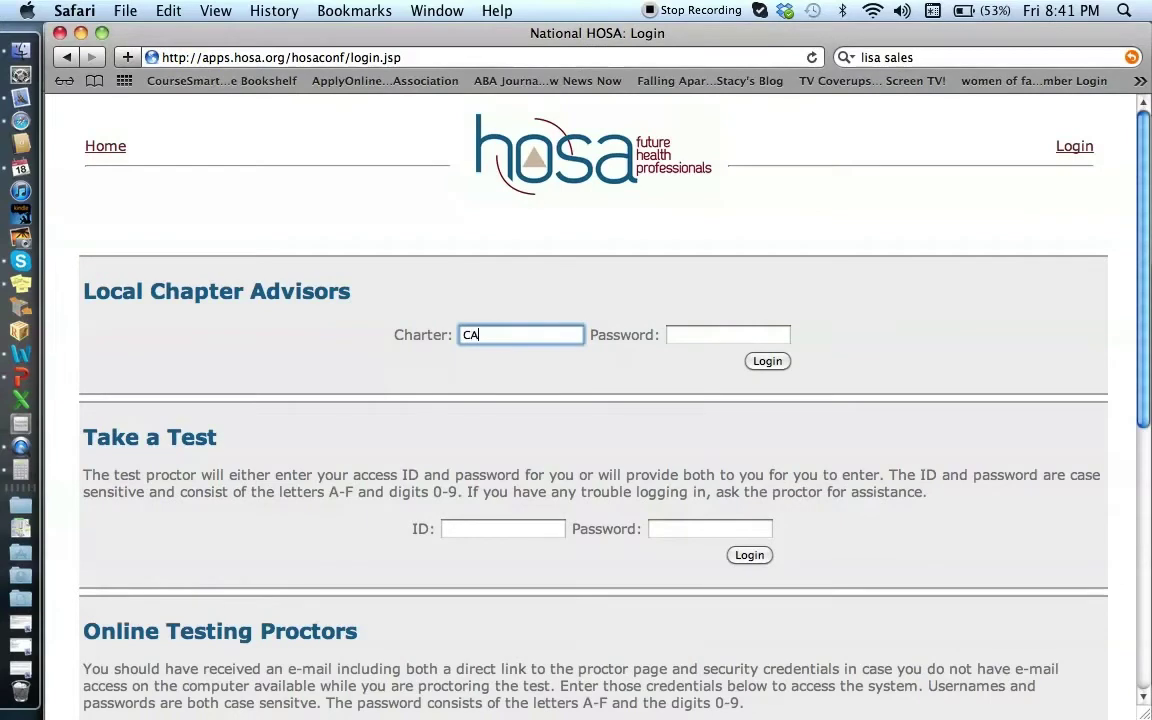
text(001)
key(Tab)
text(•••••••••)
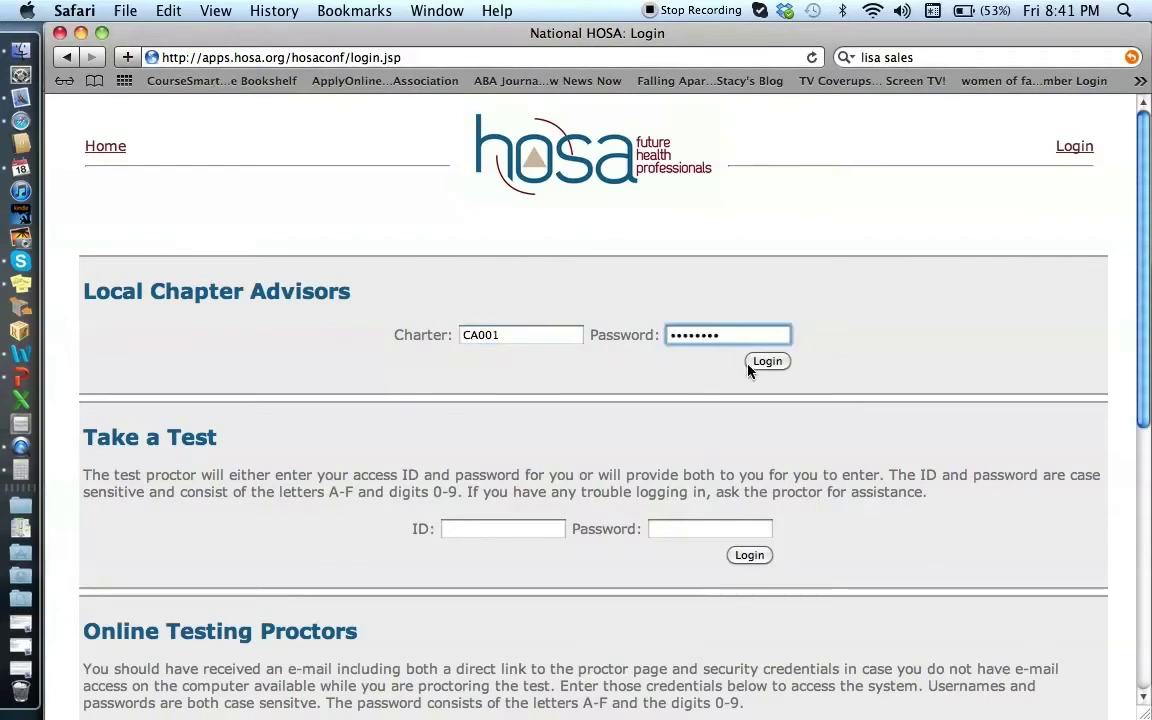
click(775, 362)
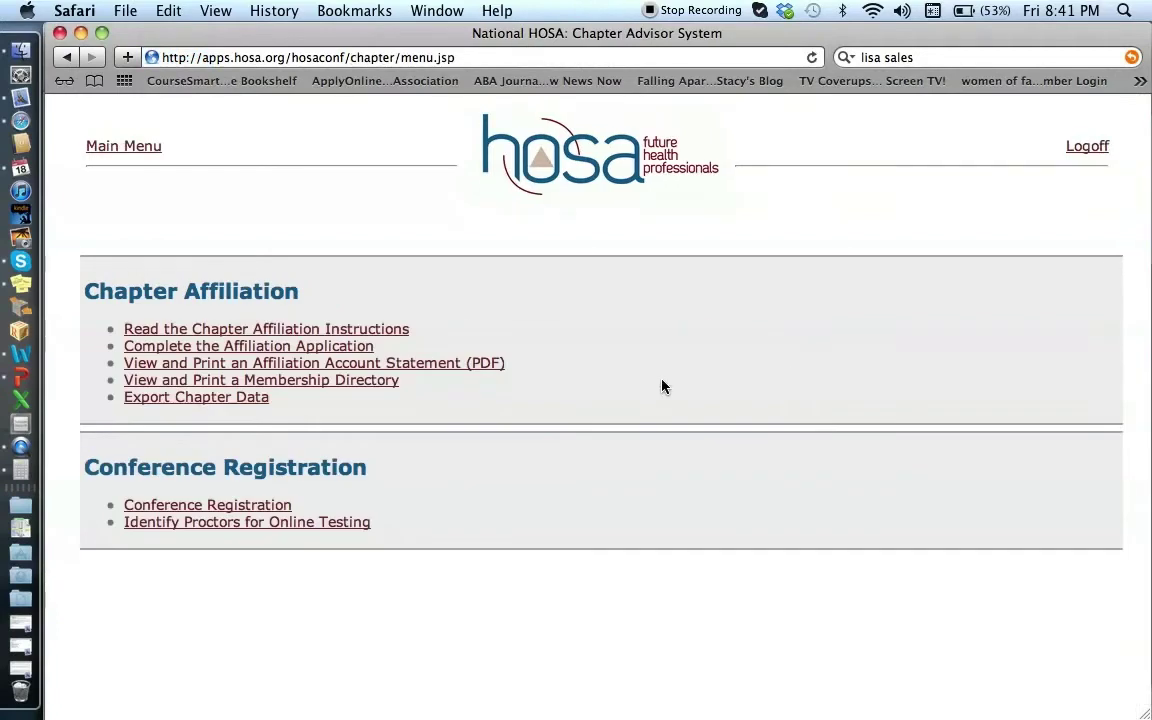
click(212, 522)
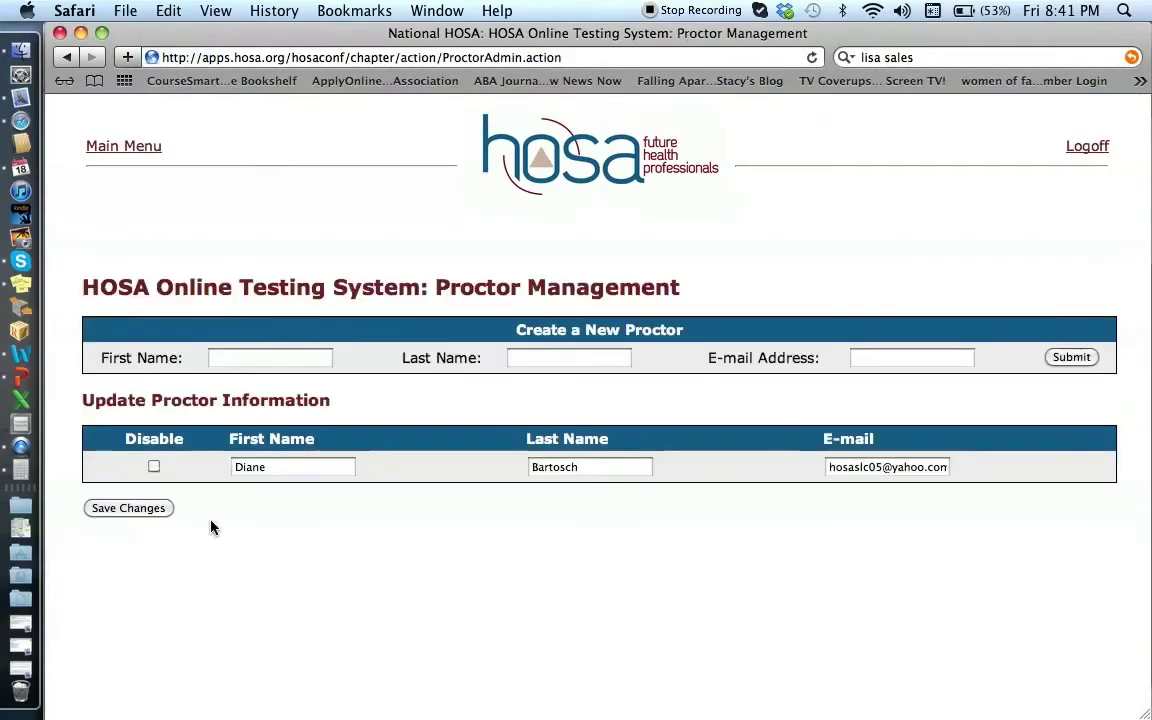
Step: Enter the new proctor's first name, last name and Gmail address, correcting a typo in the address
click(242, 359)
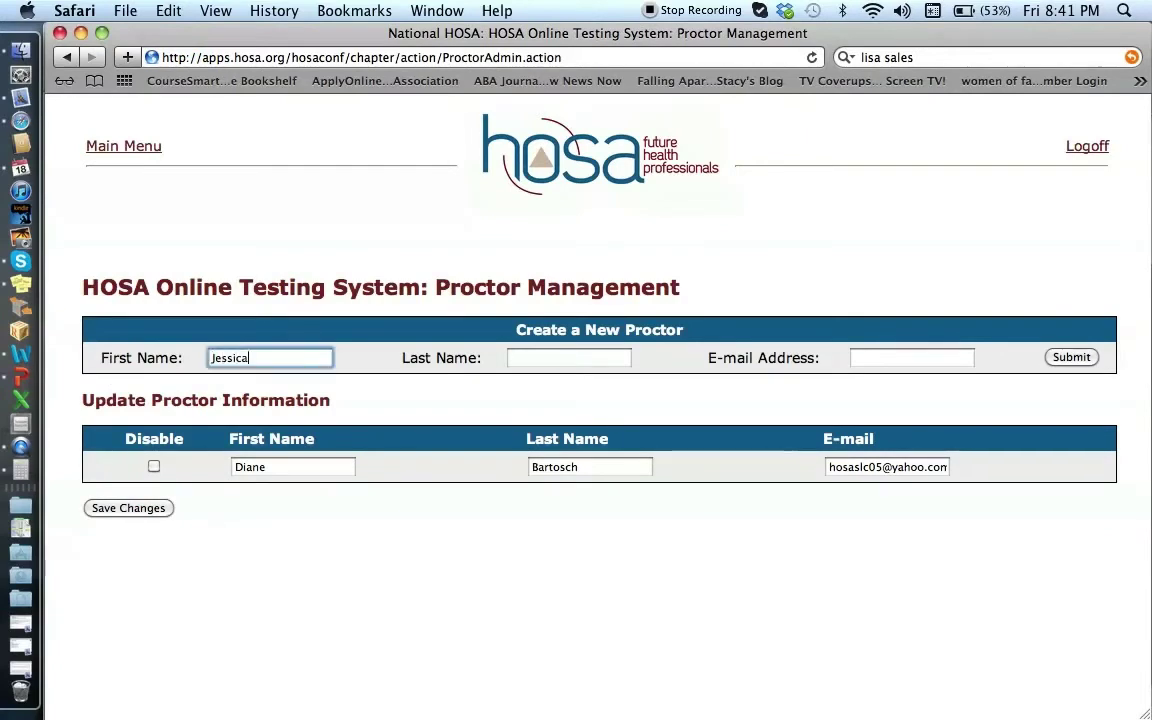
key(Tab)
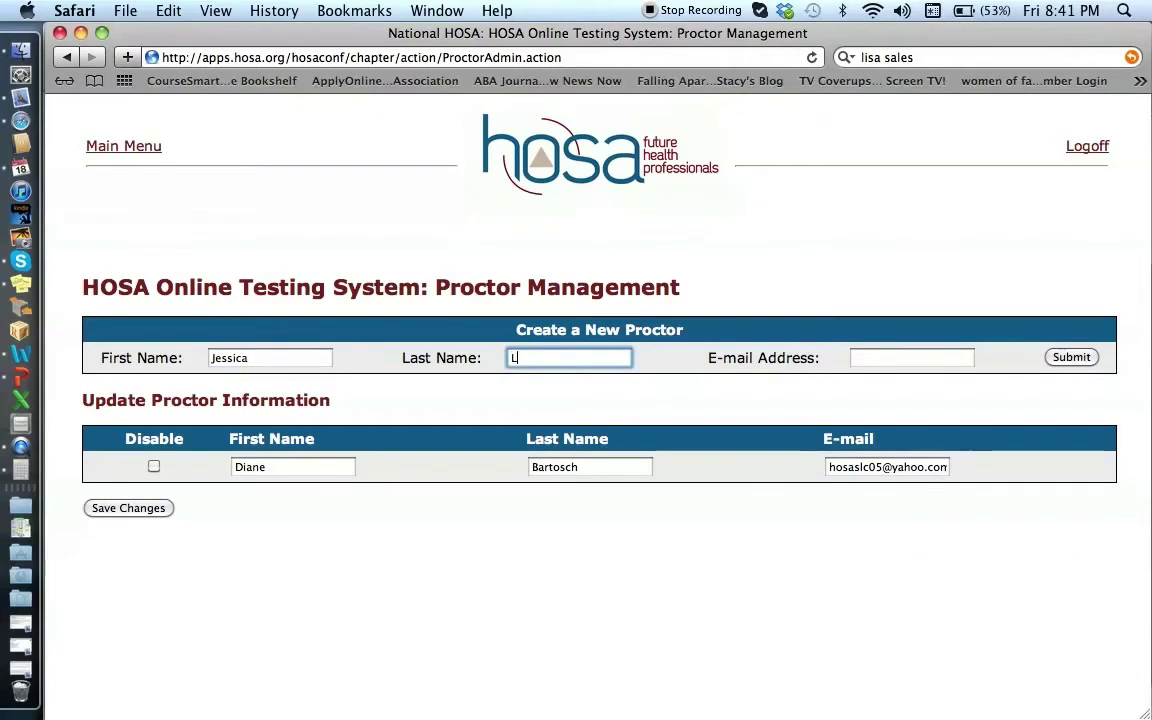
key(Tab)
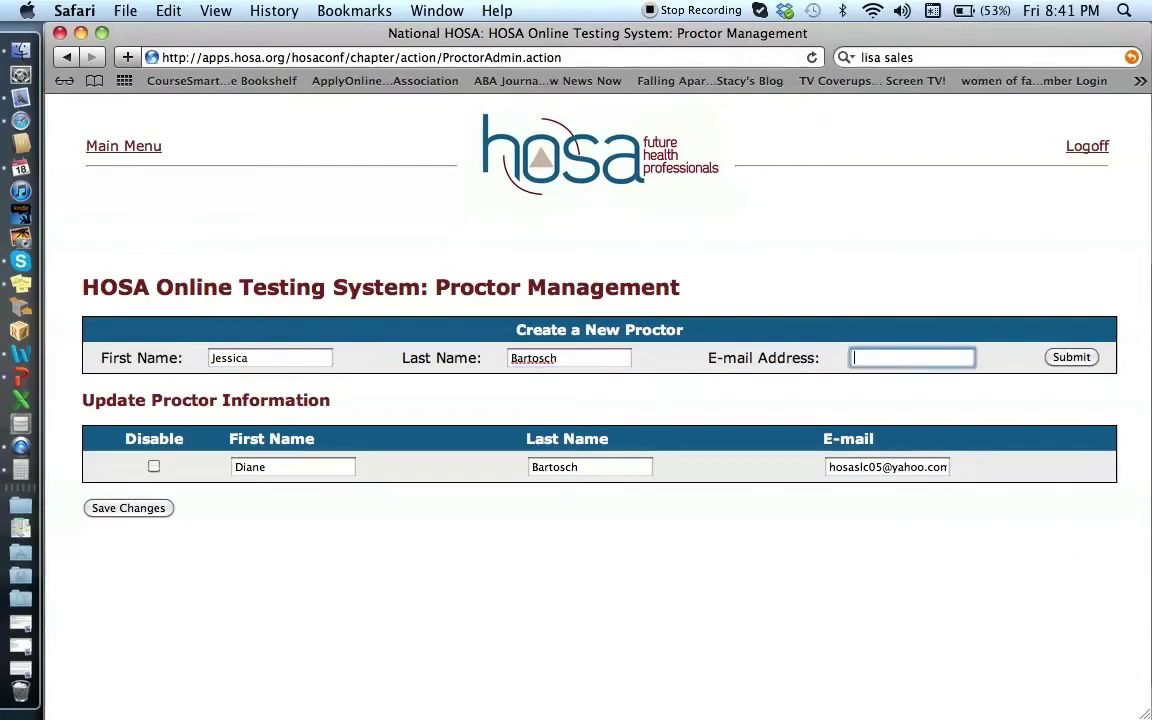
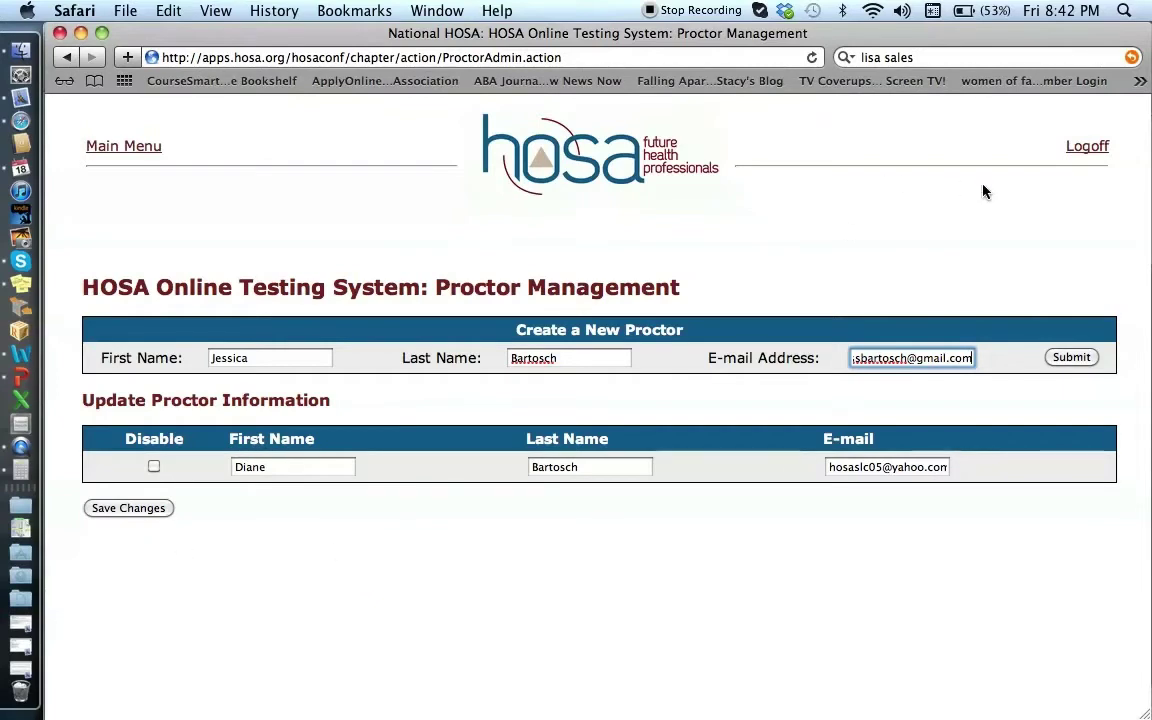
Step: Log off the chapter advisor account from the Proctor Management page
click(1085, 148)
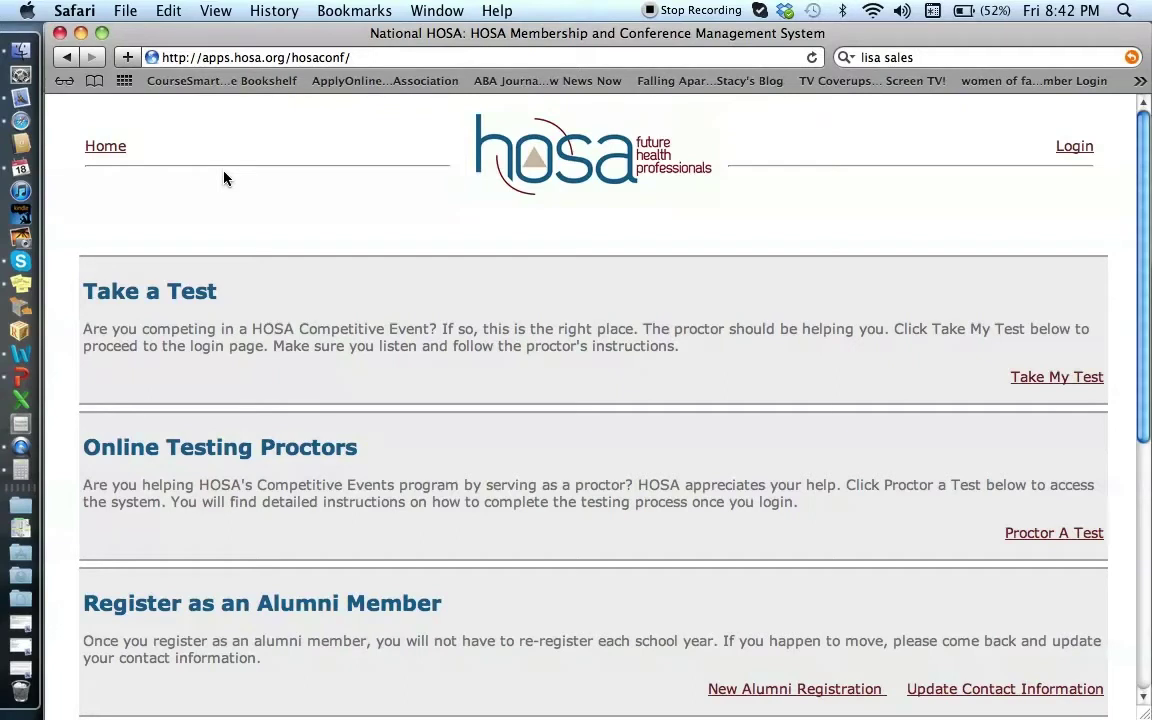
Step: In Mail, copy the proctor username from the Cal-HOSA Online Testing Service e-mail
click(21, 98)
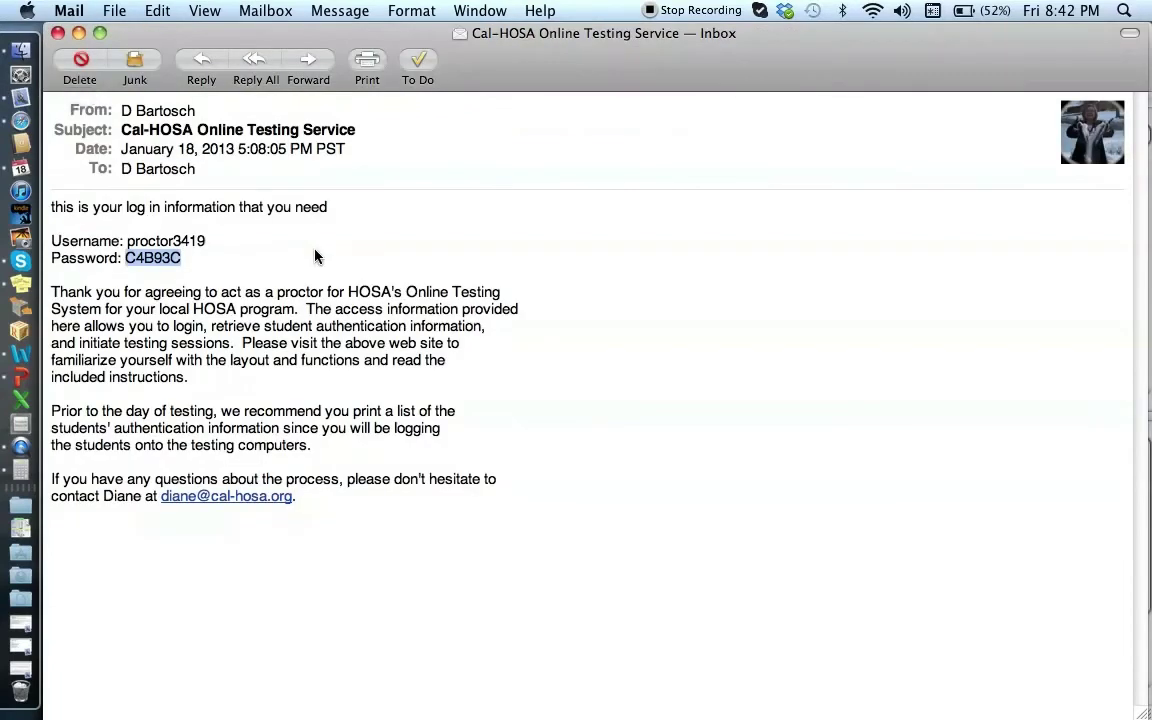
click(242, 248)
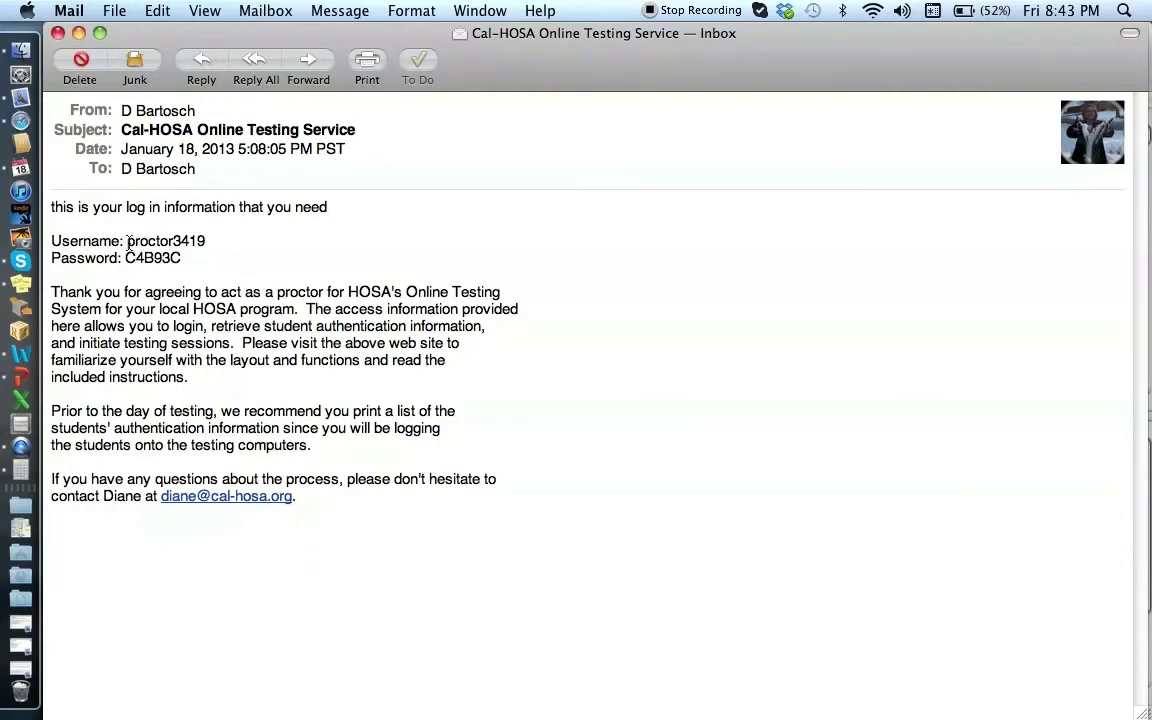
drag(127, 240, 207, 242)
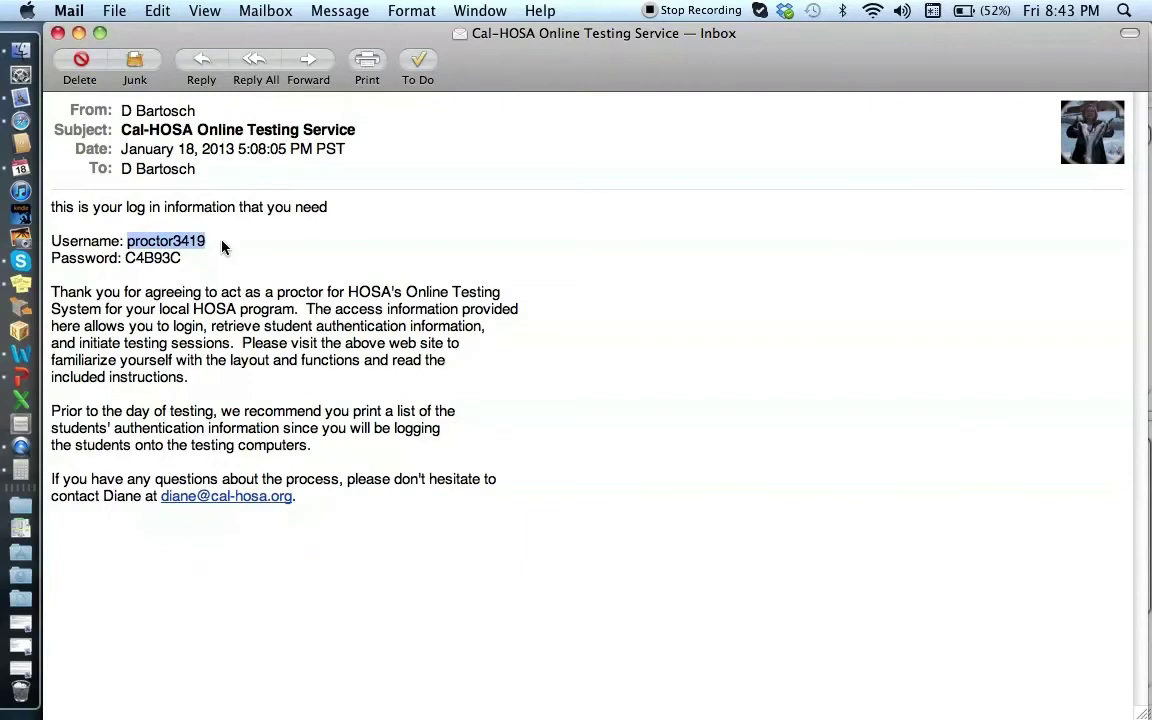
key(super+c)
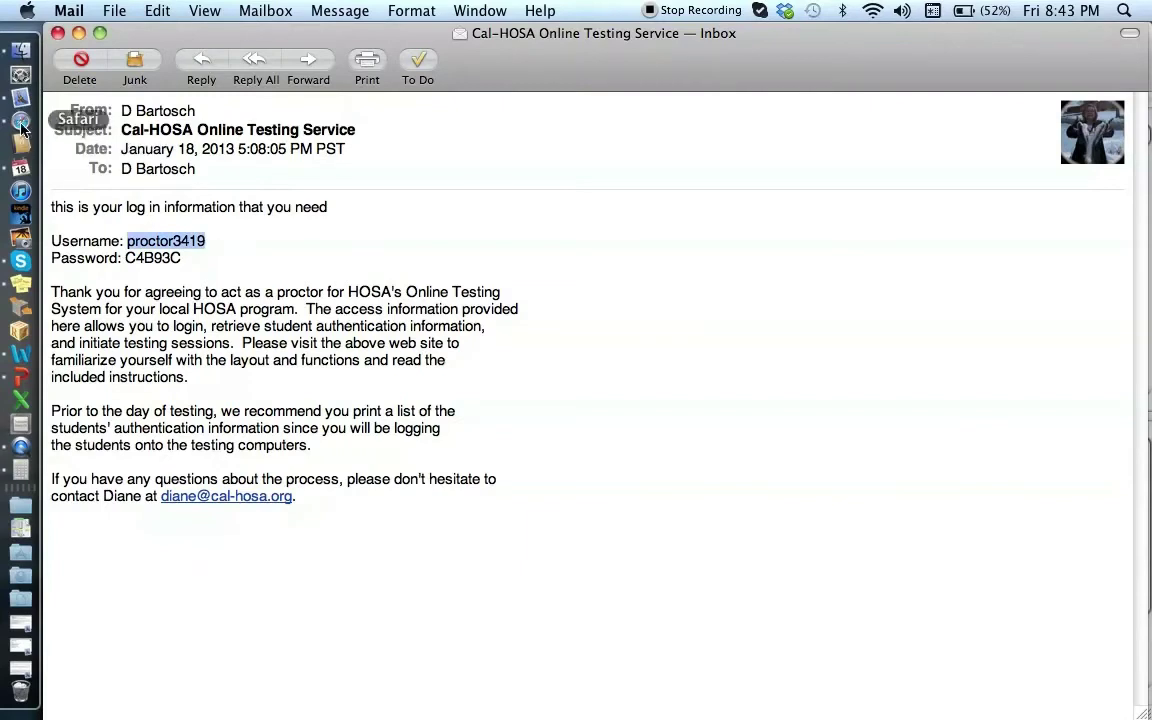
Step: Back on the HOSA site, paste the copied proctor username into the login form
click(20, 122)
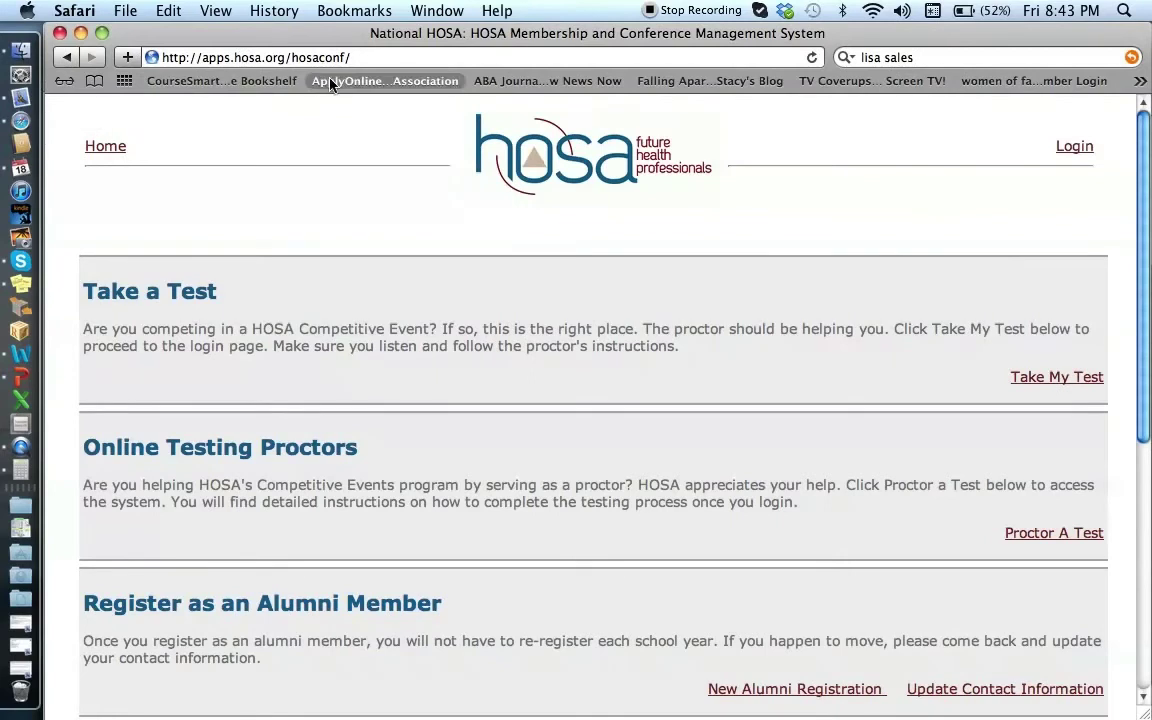
click(1040, 534)
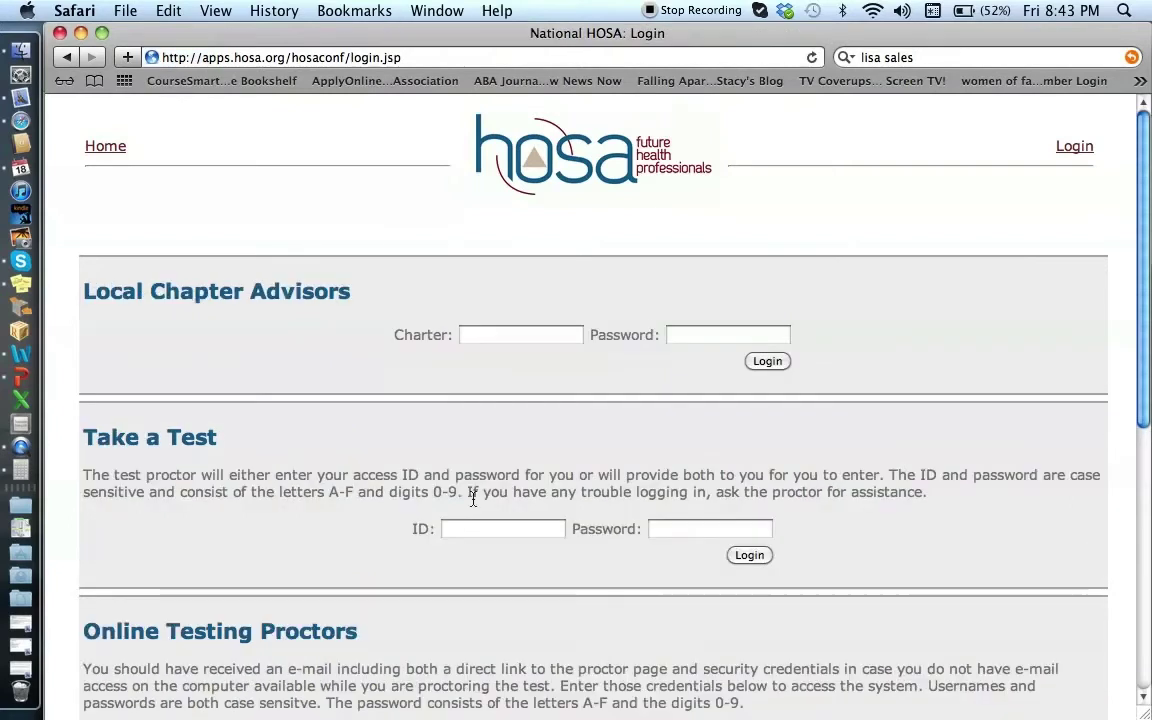
scroll(473, 499, down, 5)
click(486, 534)
key(super+v)
Step: Copy the password from the credentials e-mail, paste it in, and log in as the proctor
click(730, 535)
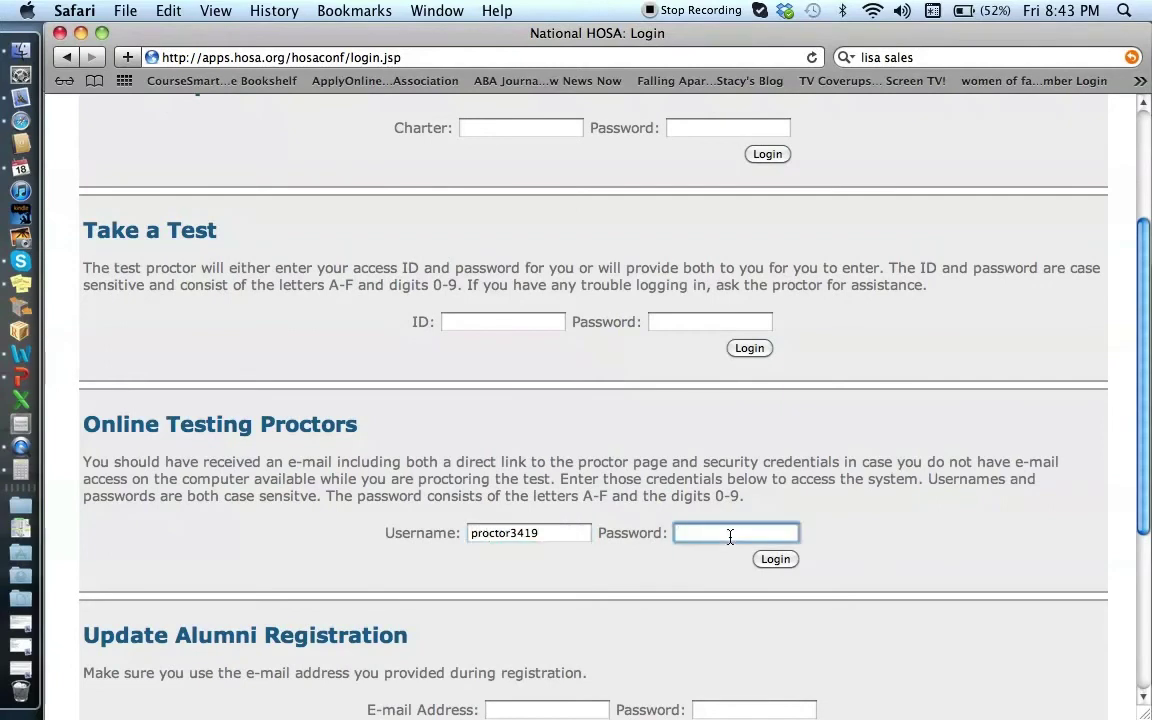
key(super+Tab)
drag(126, 258, 184, 261)
key(super+c)
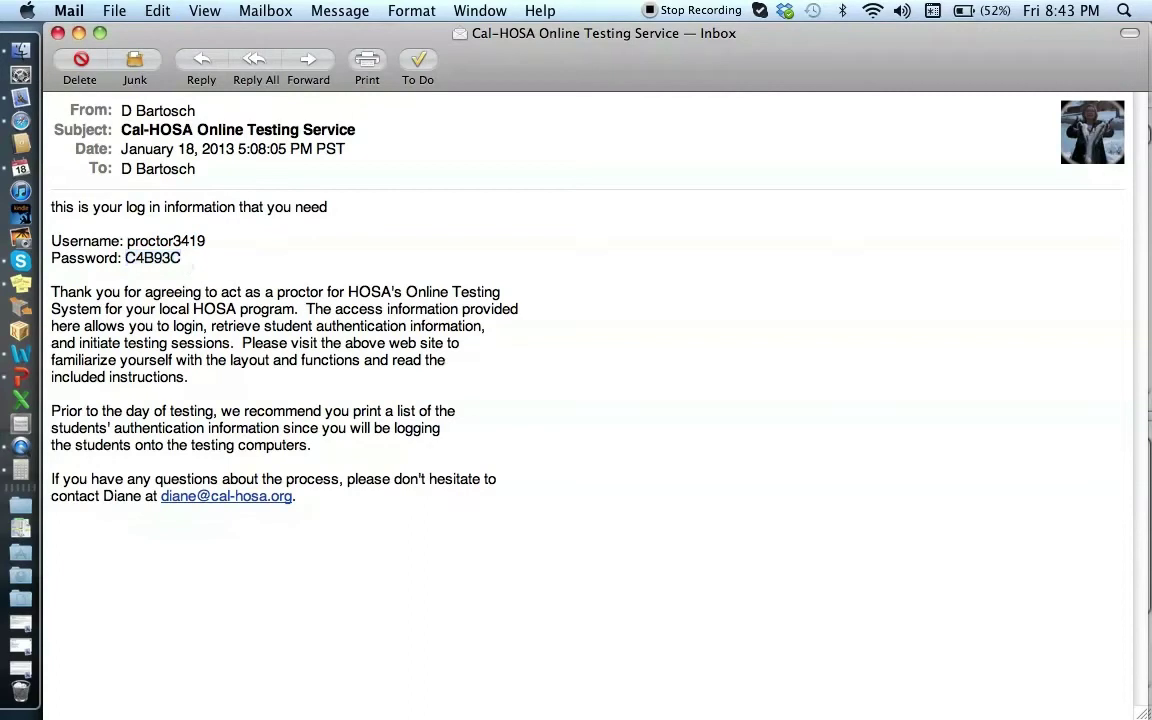
key(super+Tab)
key(super+v)
click(777, 561)
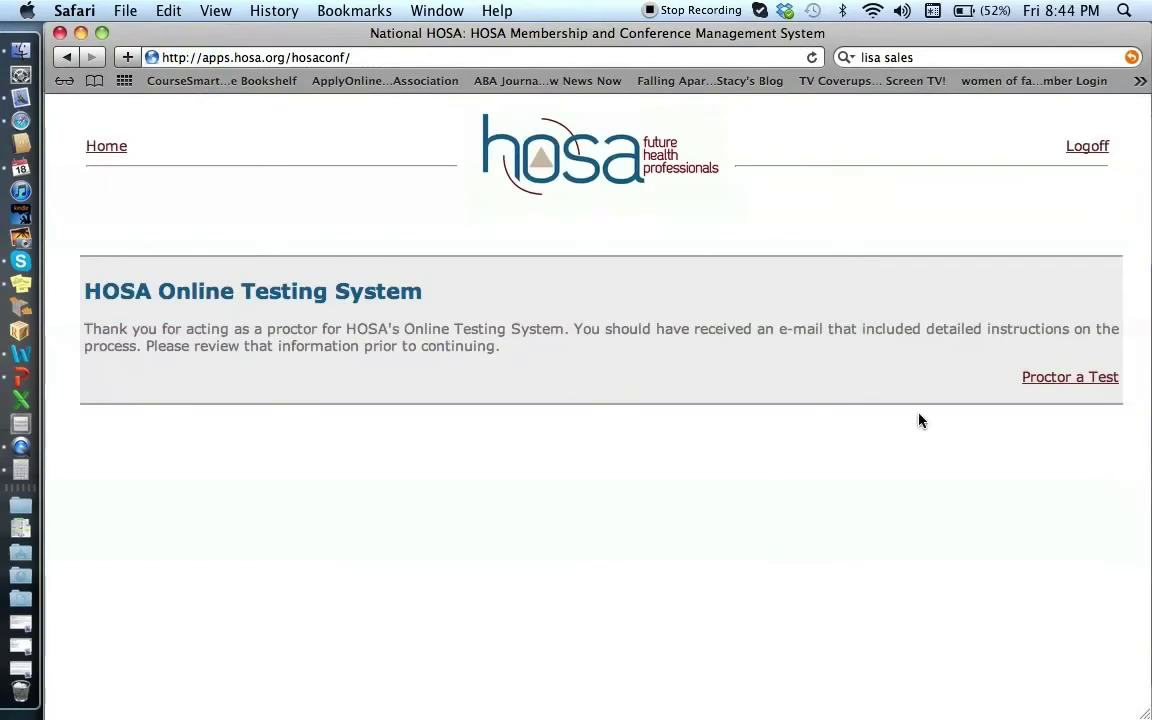
Step: Open Proctor a Test and review the page's reminders, script and waiting students
click(1062, 380)
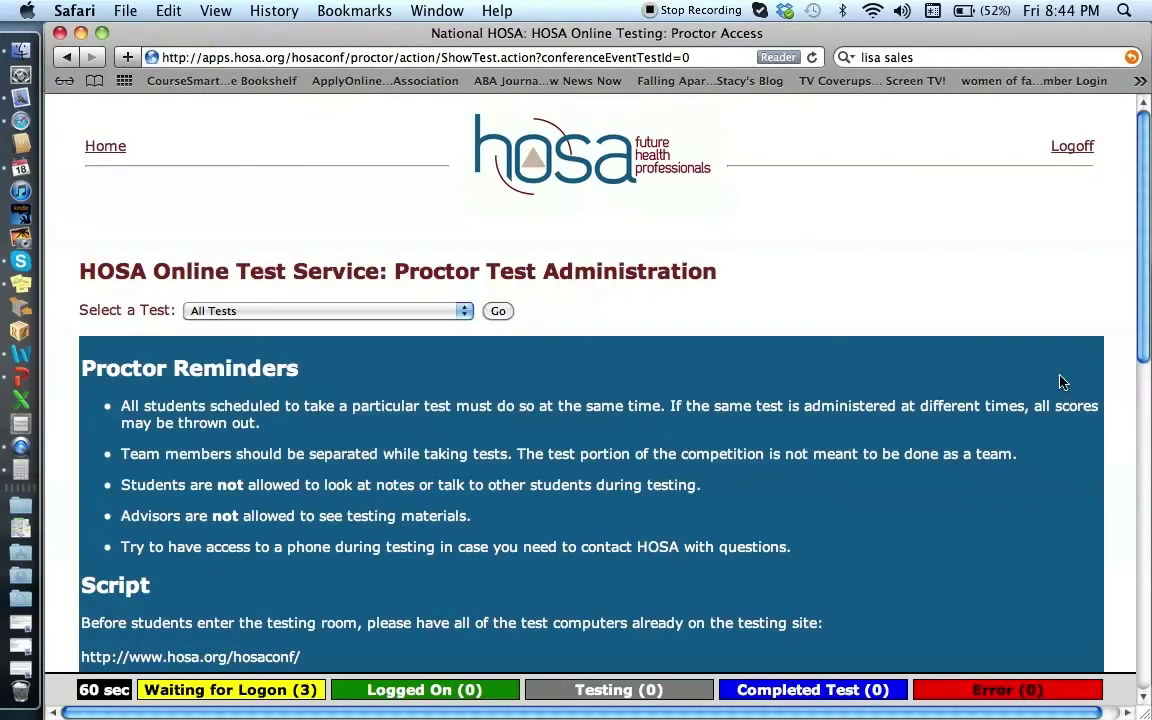
scroll(640, 367, down, 5)
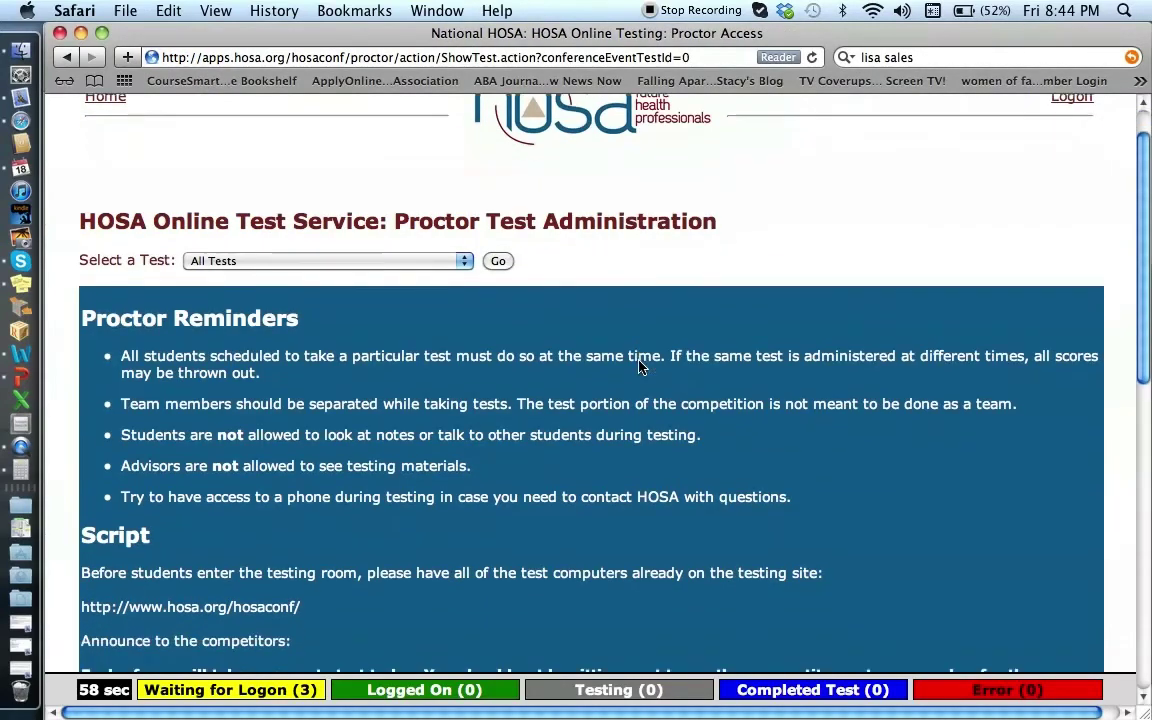
scroll(640, 367, down, 10)
scroll(640, 367, up, 8)
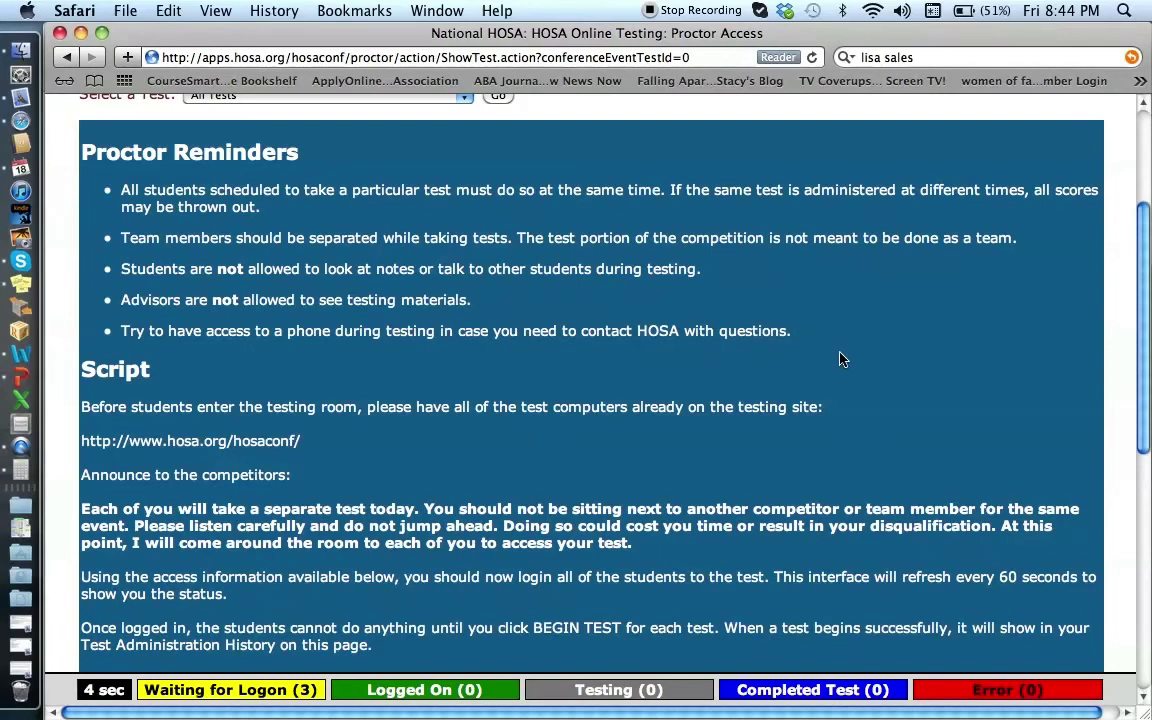
scroll(349, 358, down, 3)
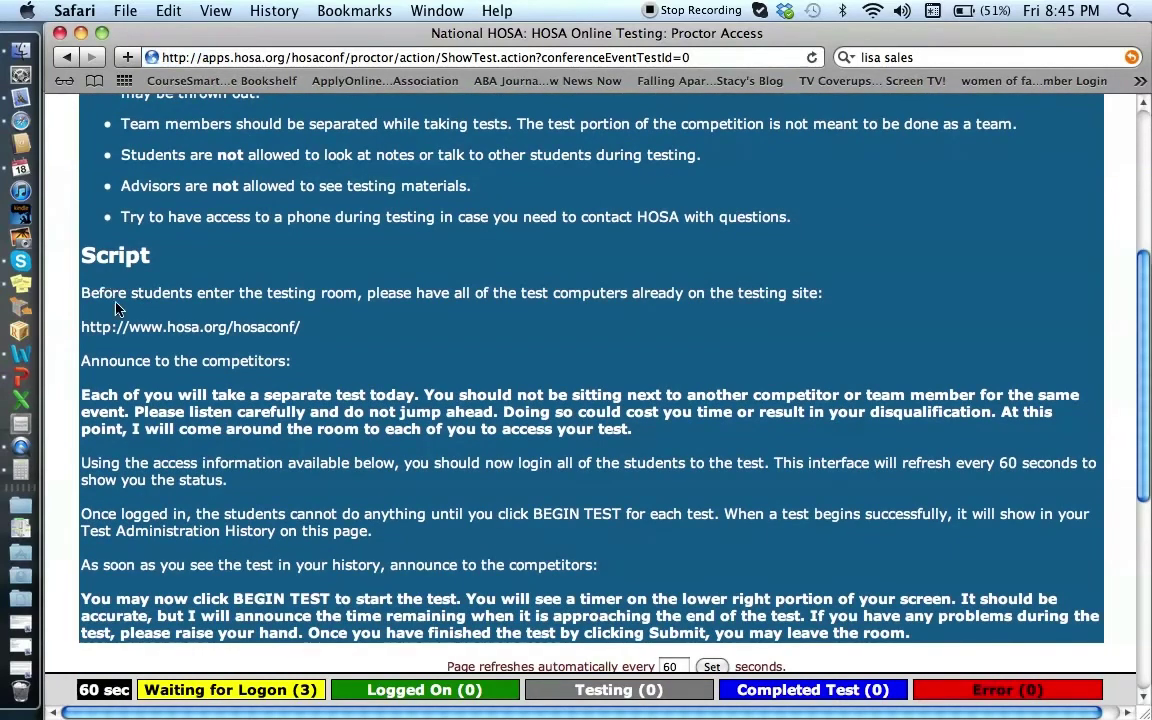
scroll(327, 324, down, 3)
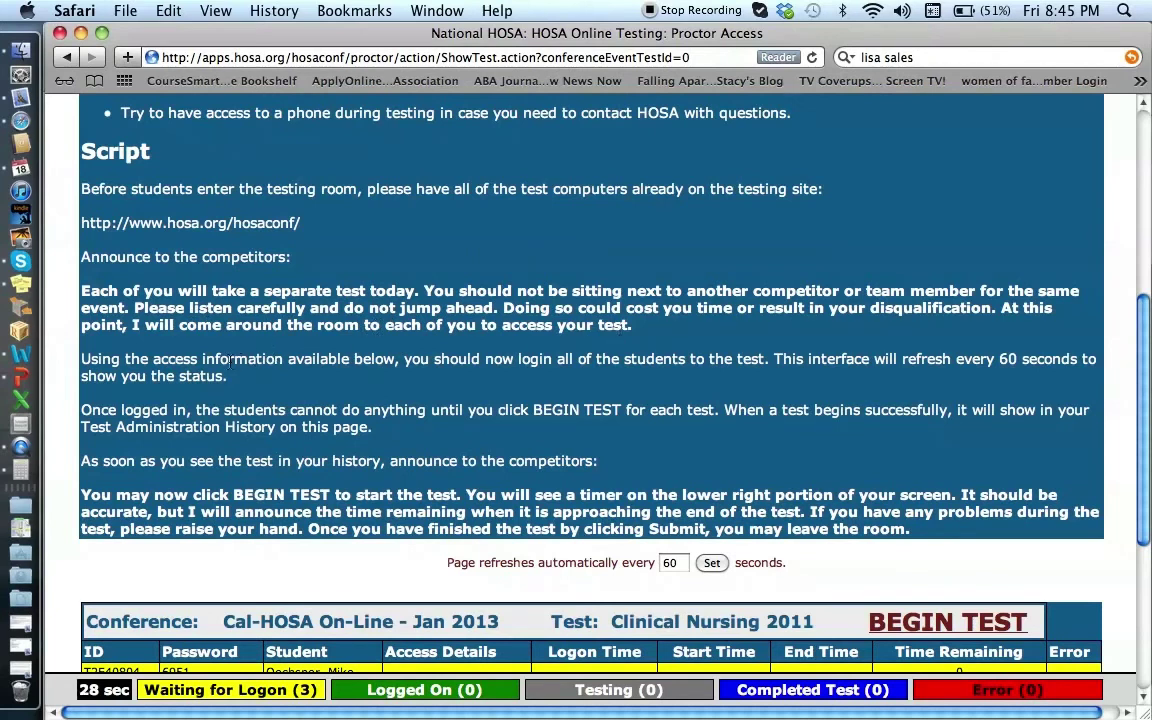
scroll(233, 511, down, 3)
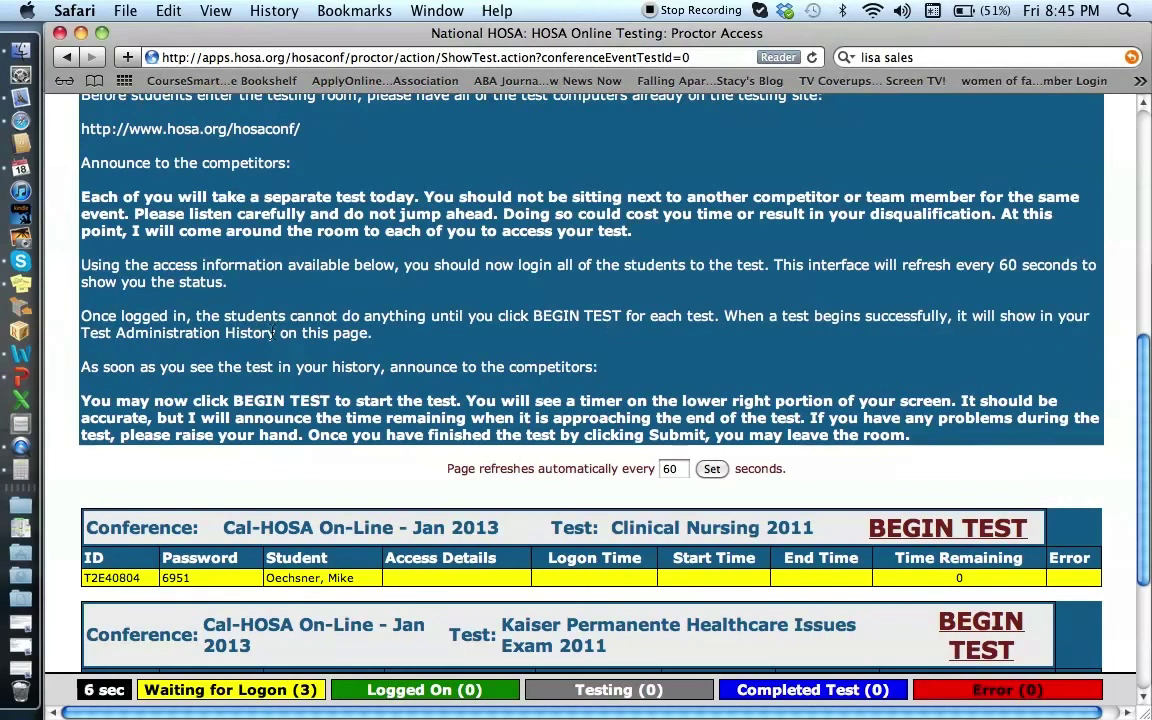
scroll(272, 333, down, 3)
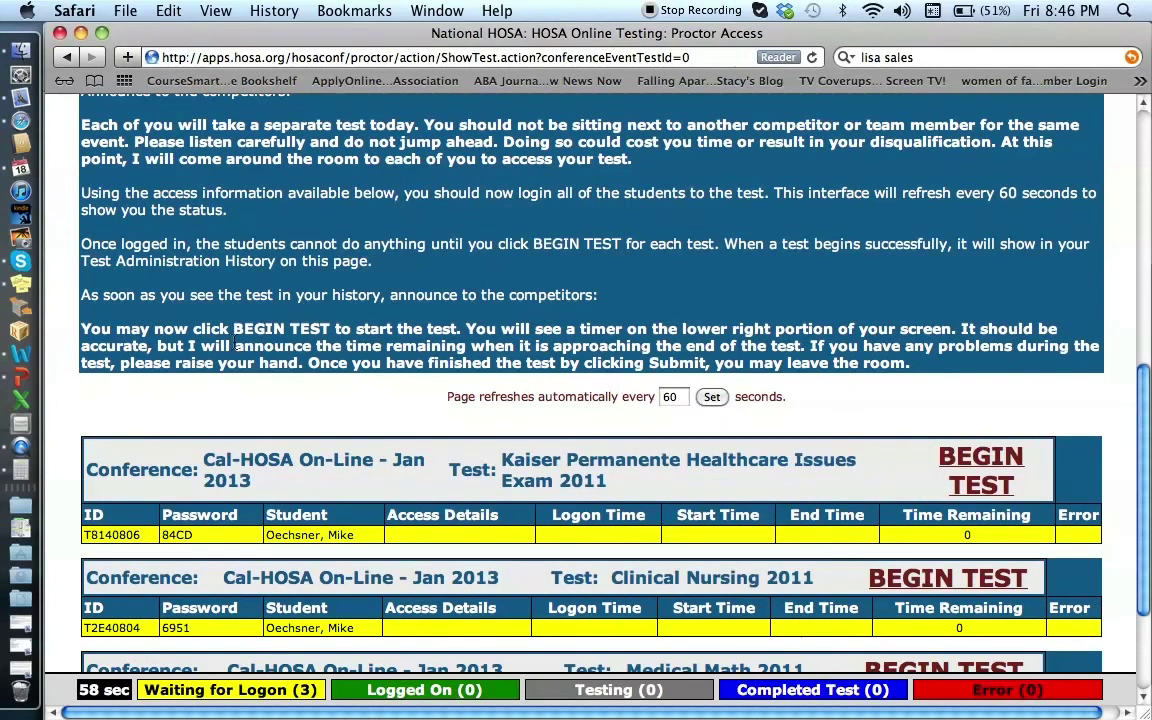
scroll(234, 343, down, 2)
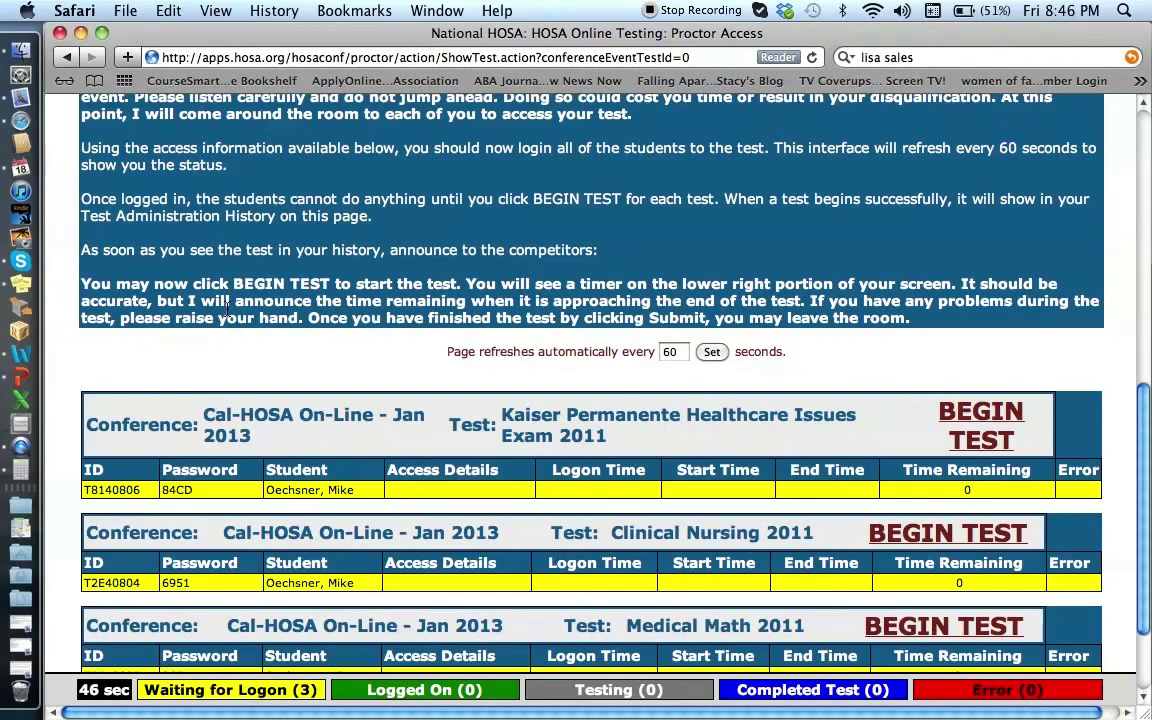
scroll(227, 310, down, 2)
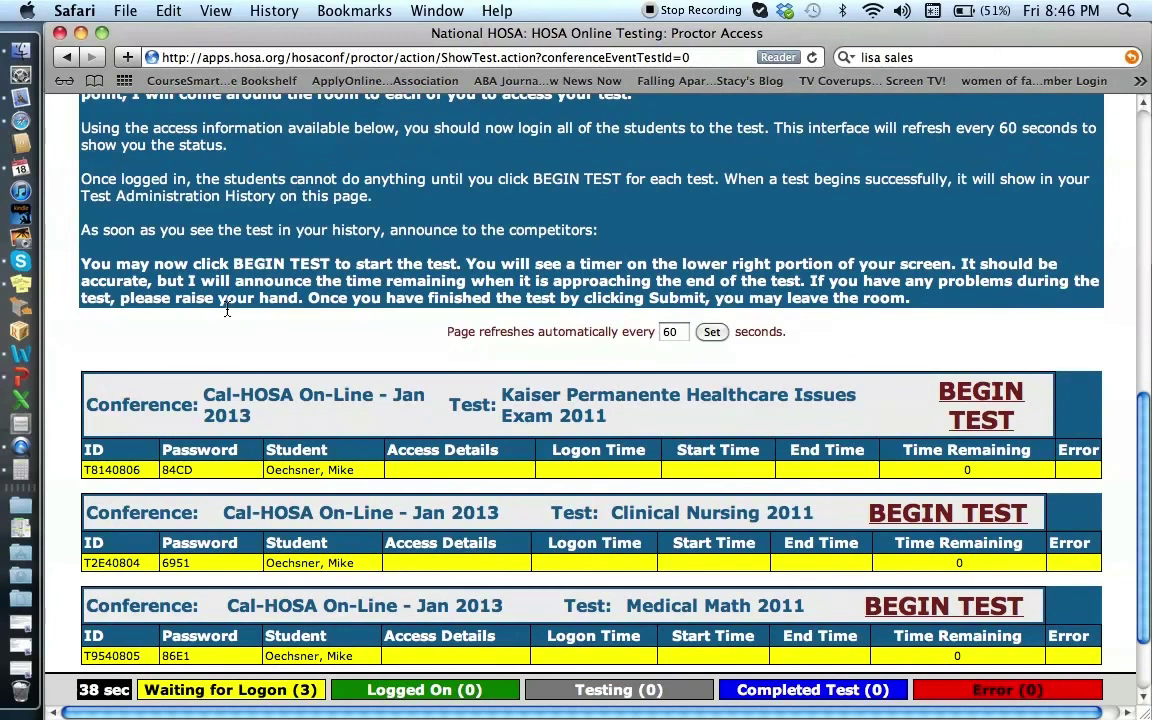
scroll(227, 310, down, 2)
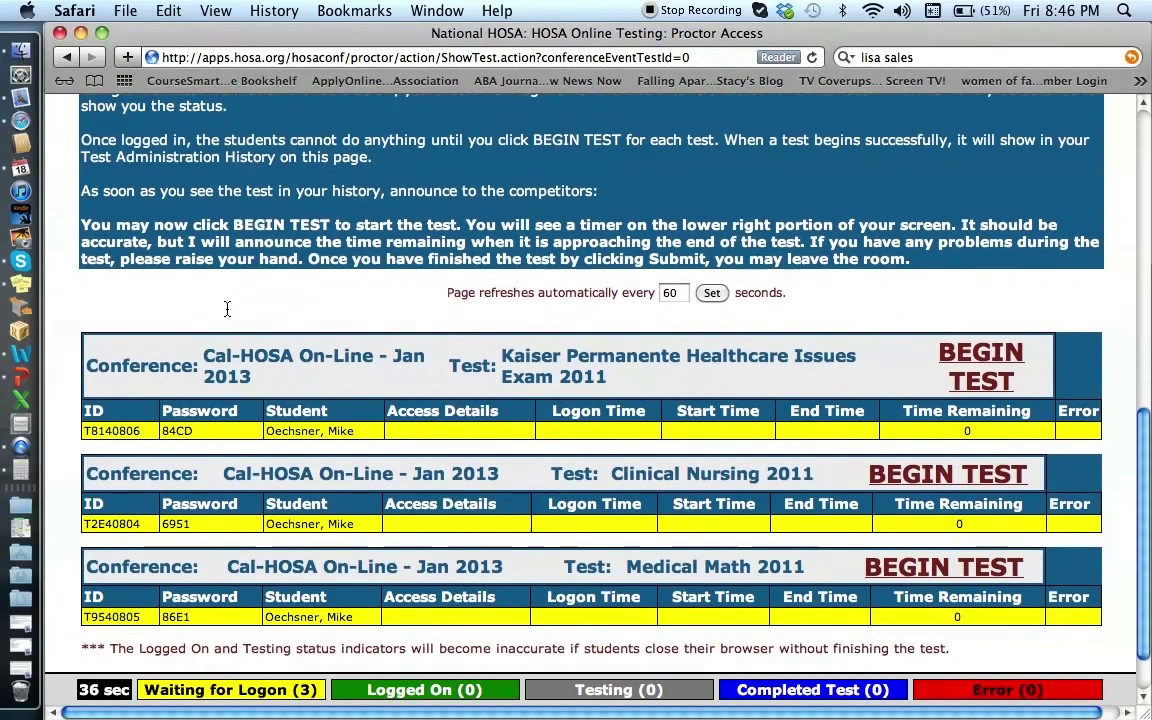
Step: Cancel starting the Kaiser Permanente Healthcare Issues Exam 2011, then log the proctor off
click(968, 364)
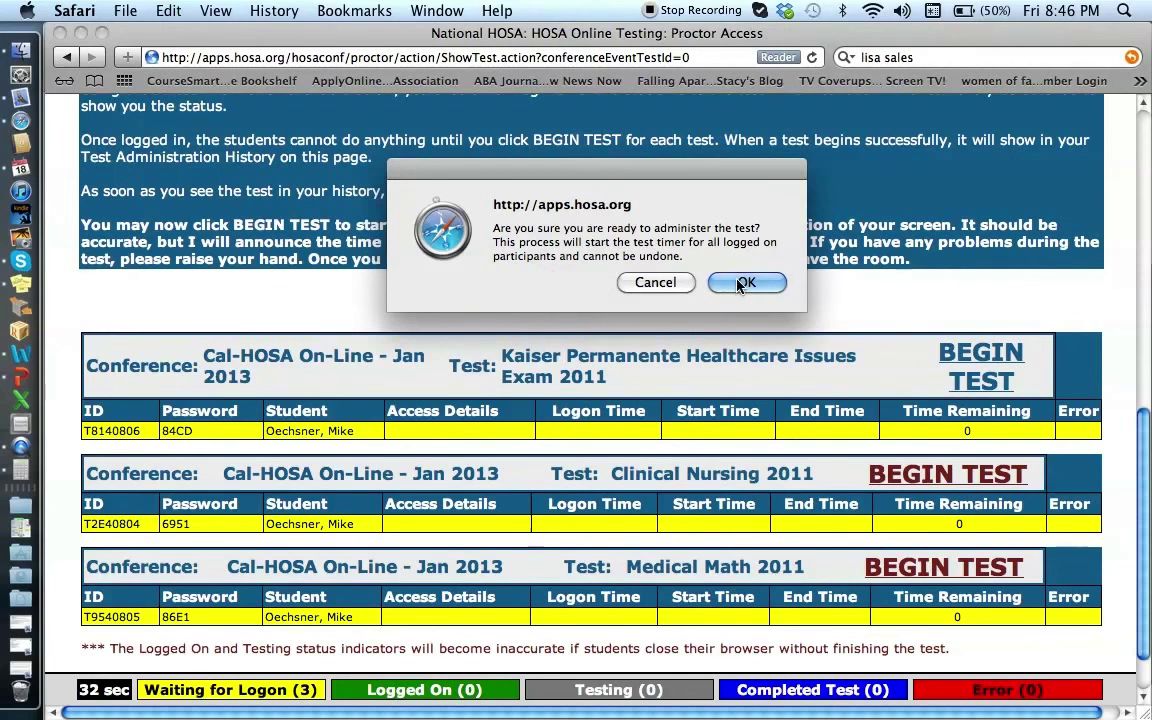
click(655, 283)
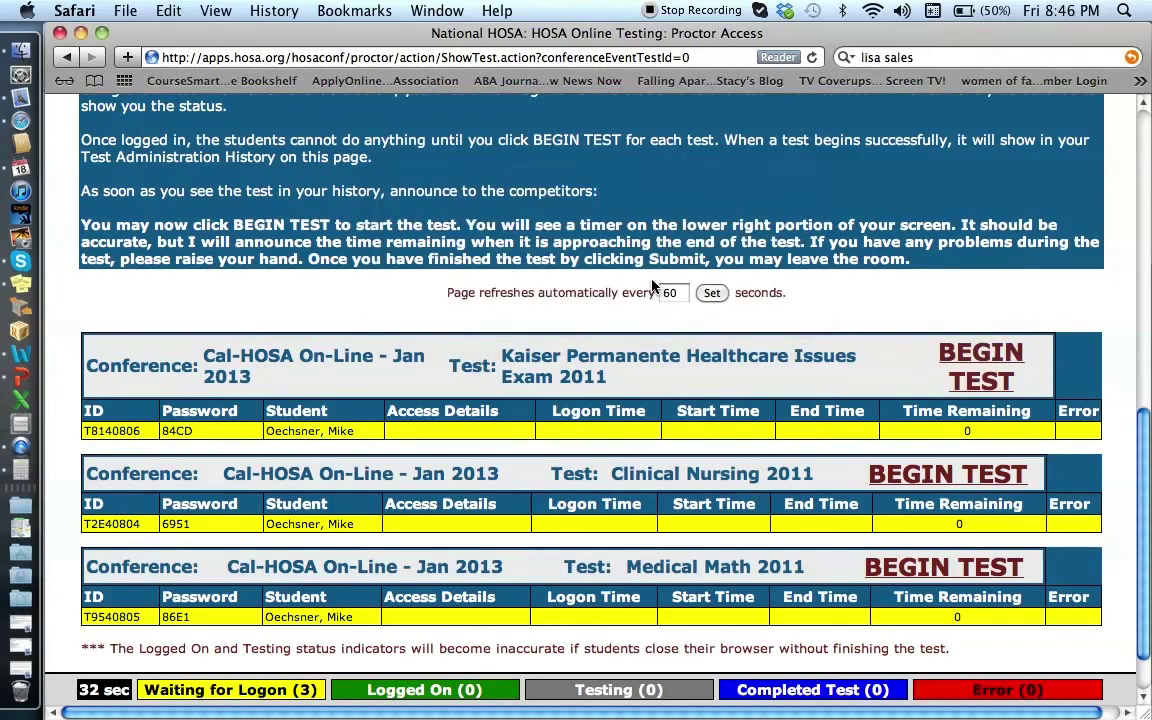
scroll(505, 310, down, 2)
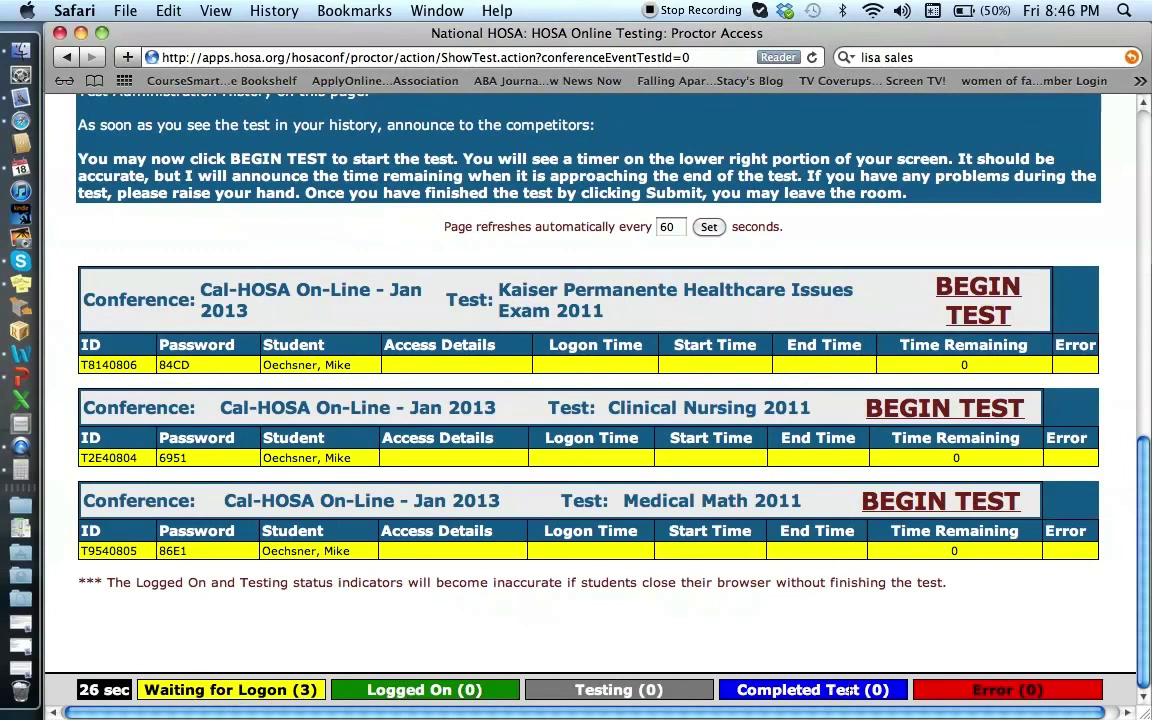
scroll(487, 622, up, 1)
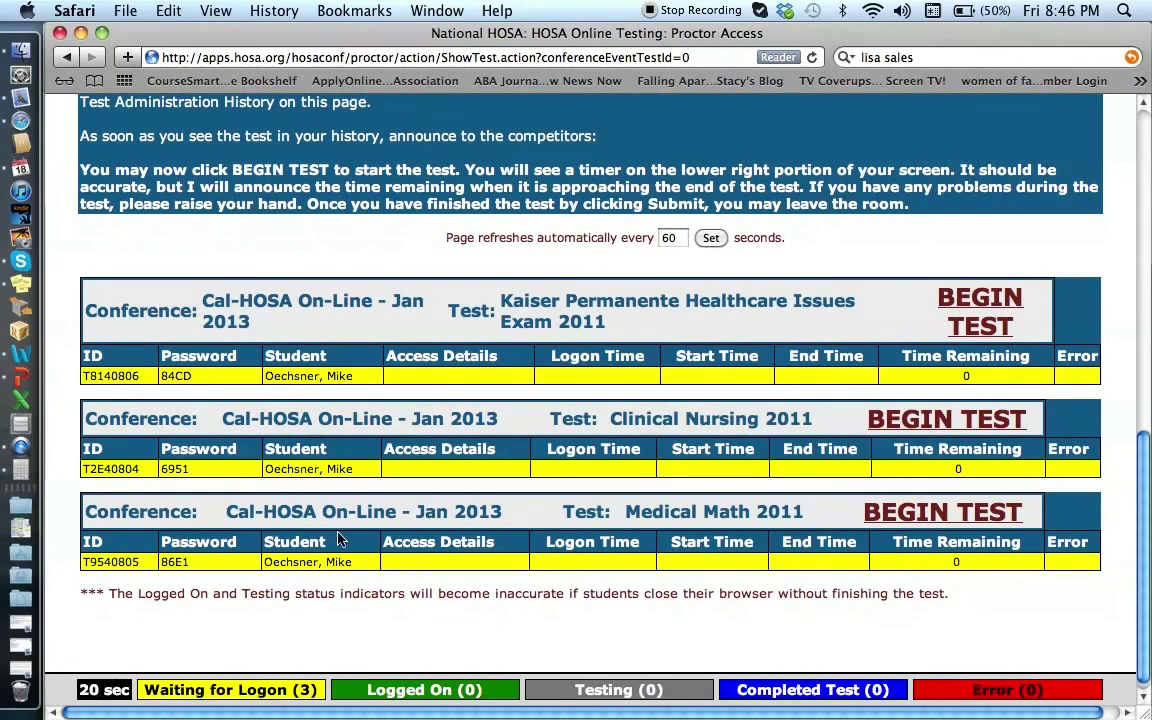
scroll(320, 540, up, 15)
scroll(340, 541, up, 1)
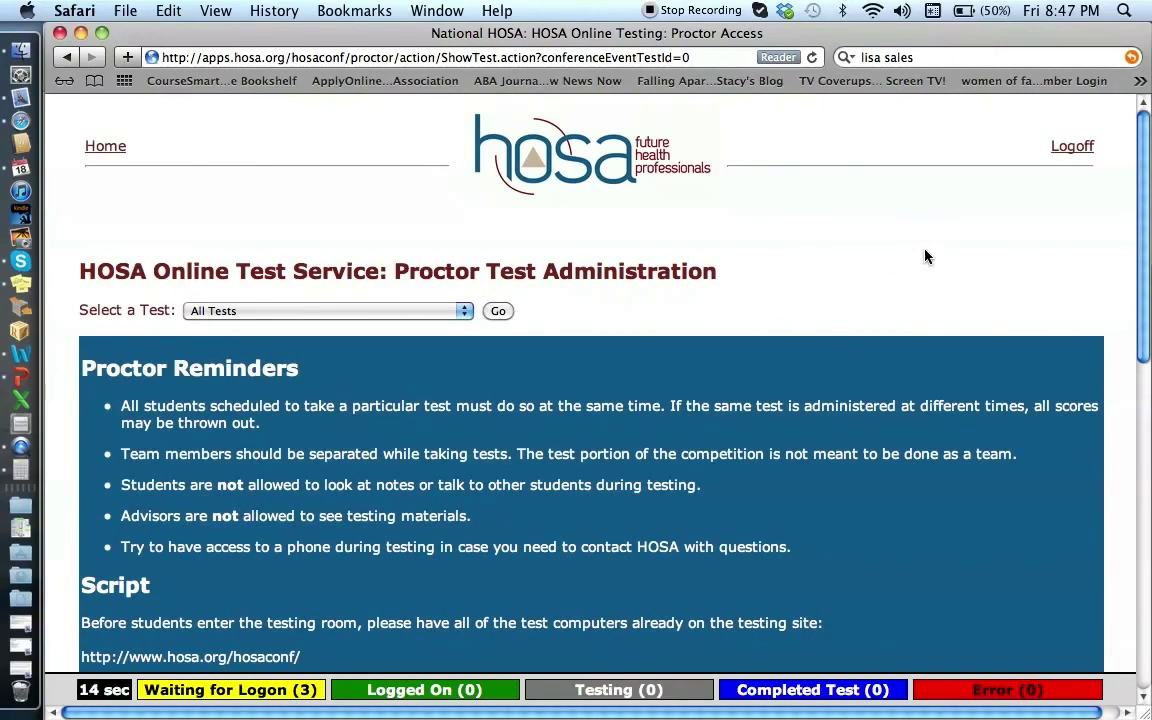
click(1071, 148)
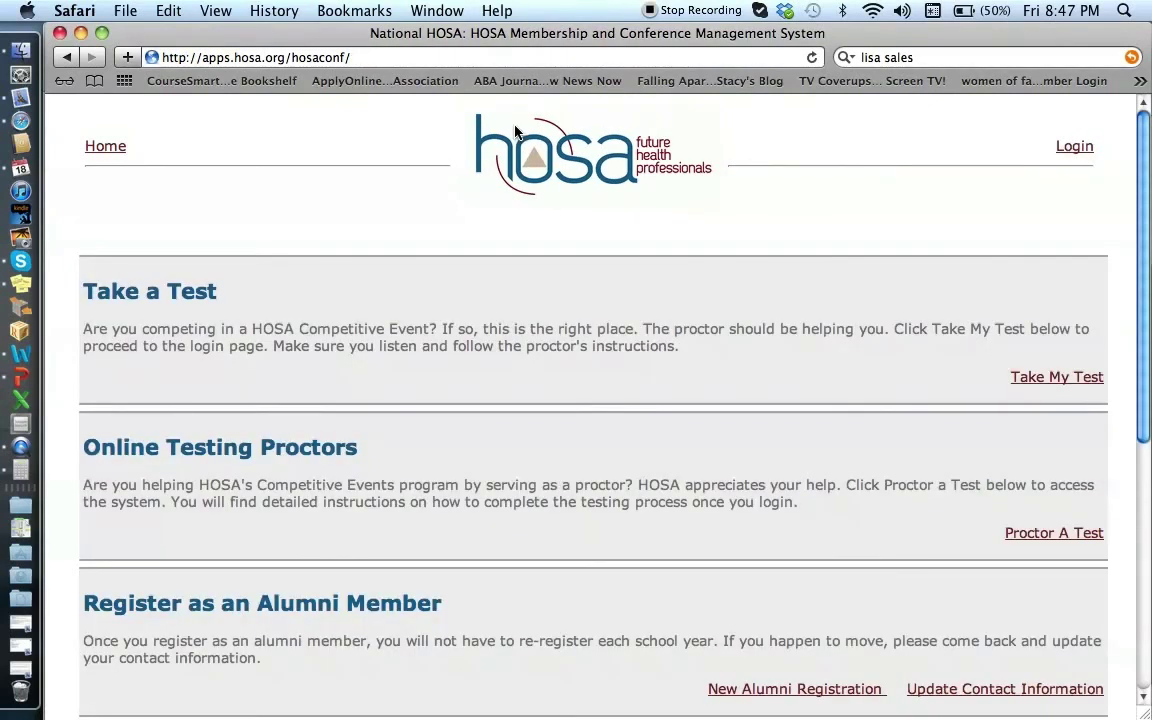